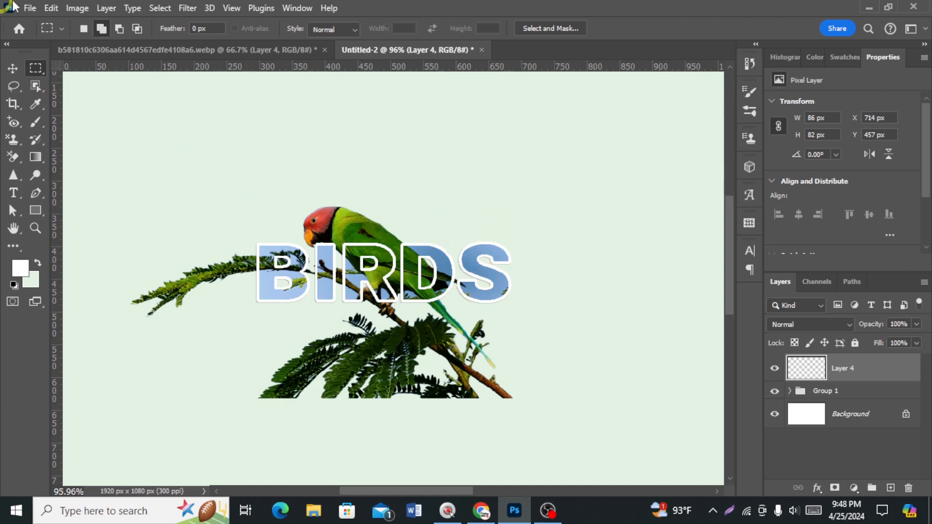
Step: Create a new 1280 x 720 pixel document at 300 pixels/inch in RGB Color with a white background
{"action": "key", "text": "ctrl+n"}
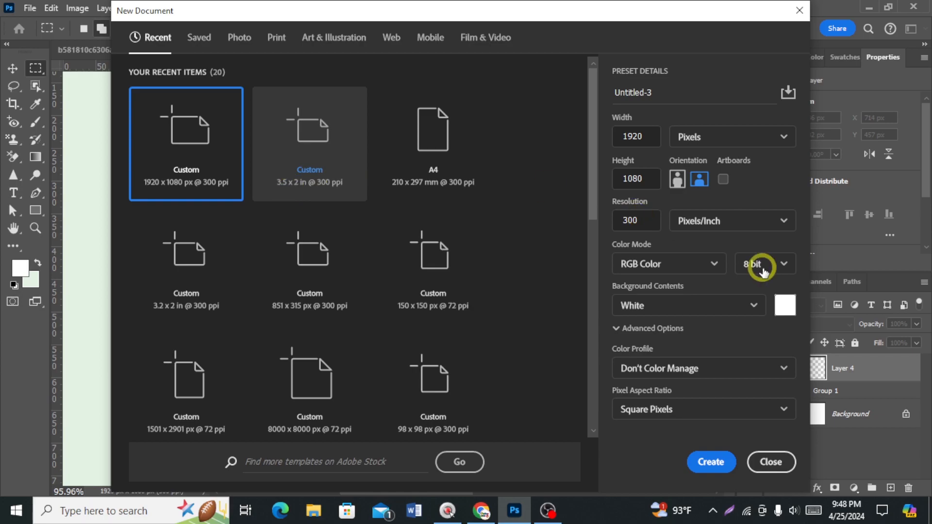
{"action": "left_click", "coordinate": [649, 135]}
{"action": "key", "text": "BackSpace"}
{"action": "key", "text": "BackSpace"}
{"action": "key", "text": "BackSpace"}
{"action": "key", "text": "BackSpace"}
{"action": "type", "text": "1280"}
{"action": "key", "text": "Tab"}
{"action": "type", "text": "720"}
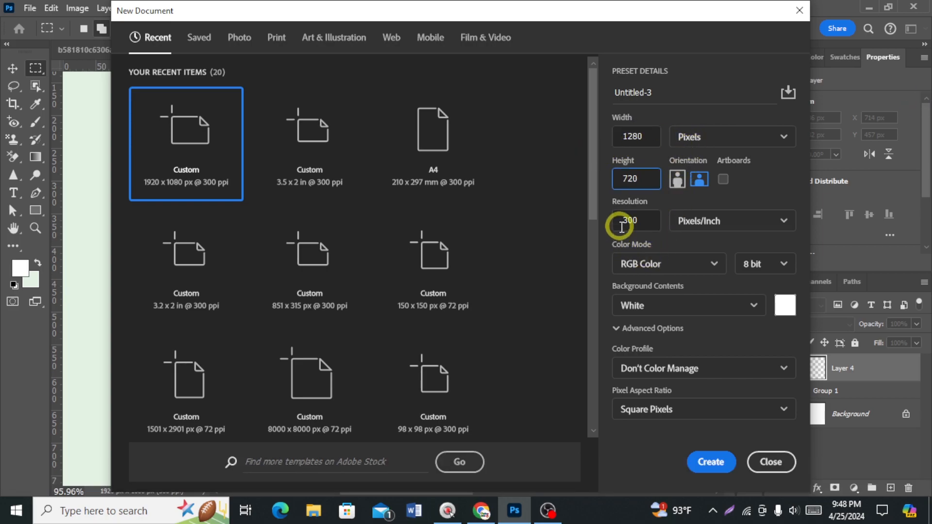
{"action": "left_click", "coordinate": [722, 462]}
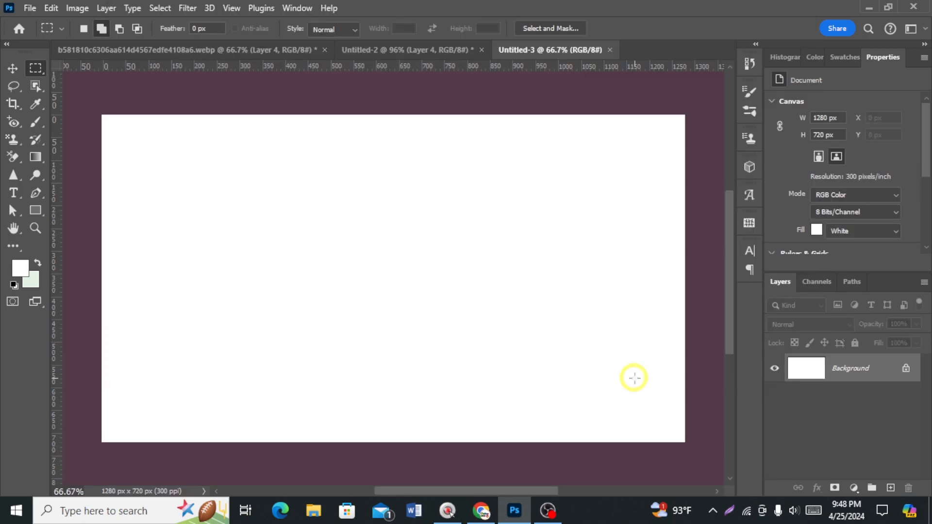
Step: Add a new layer above the white background and fill it with the pale green background colour
{"action": "left_click", "coordinate": [890, 487]}
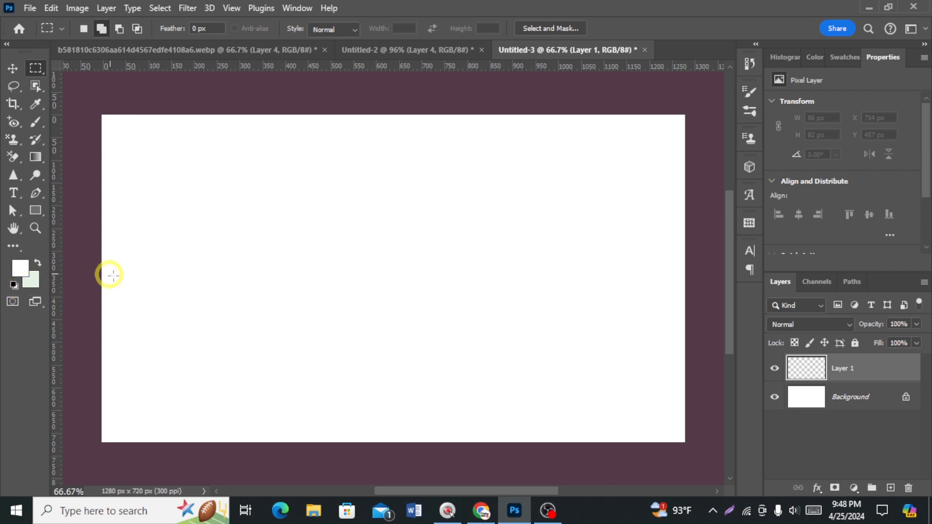
{"action": "key", "text": "ctrl+BackSpace"}
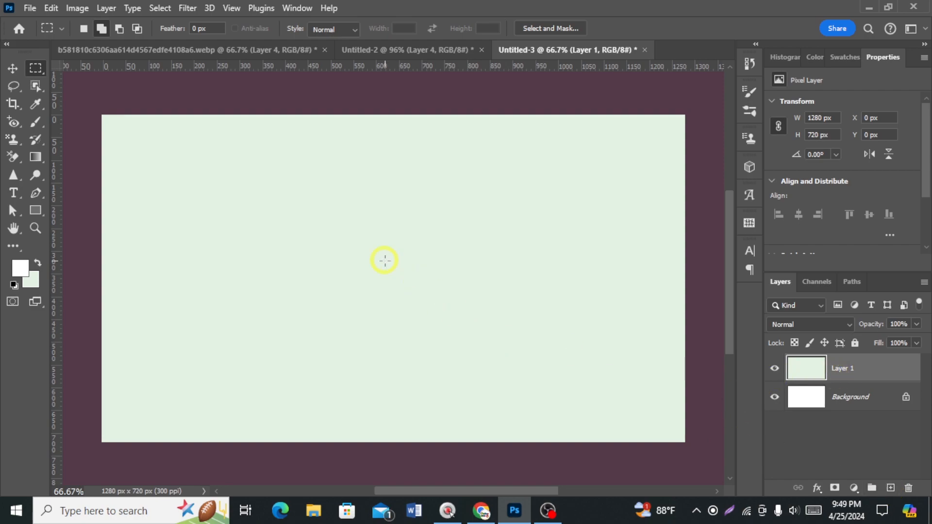
Step: Add the text BIRDS in black Roboto Black at 60 pt across the middle of the canvas
{"action": "left_click", "coordinate": [13, 192]}
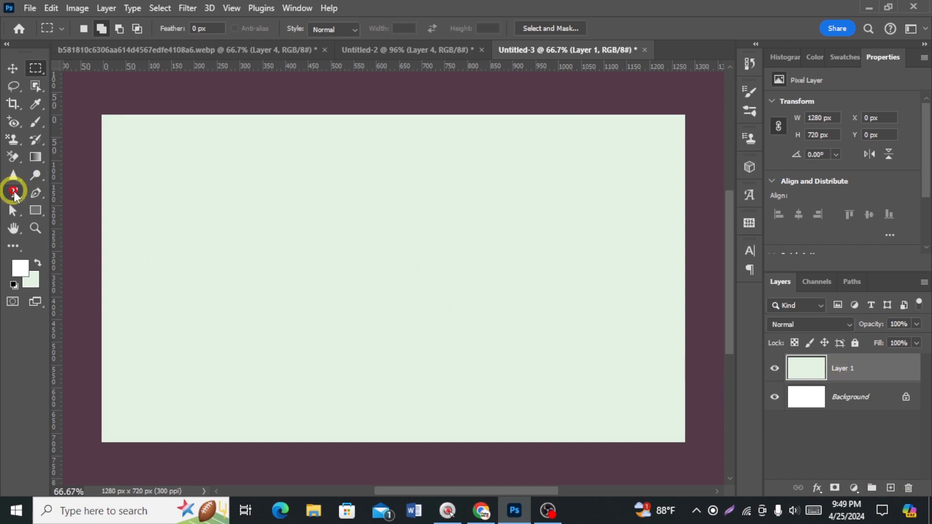
{"action": "left_click", "coordinate": [285, 283]}
{"action": "left_click", "coordinate": [284, 283]}
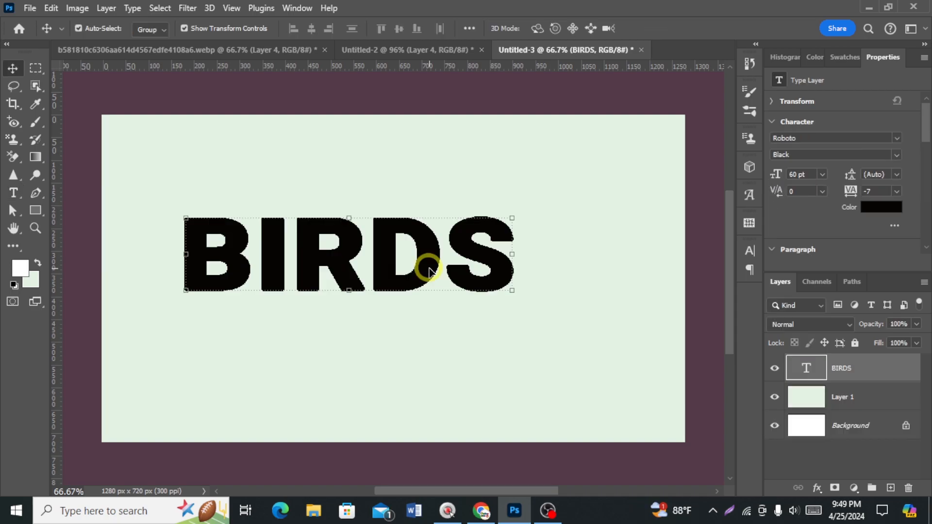
Step: Duplicate the BIRDS text layer as BIRDS copy and add an empty layer between the two text layers
{"action": "right_click", "coordinate": [843, 369]}
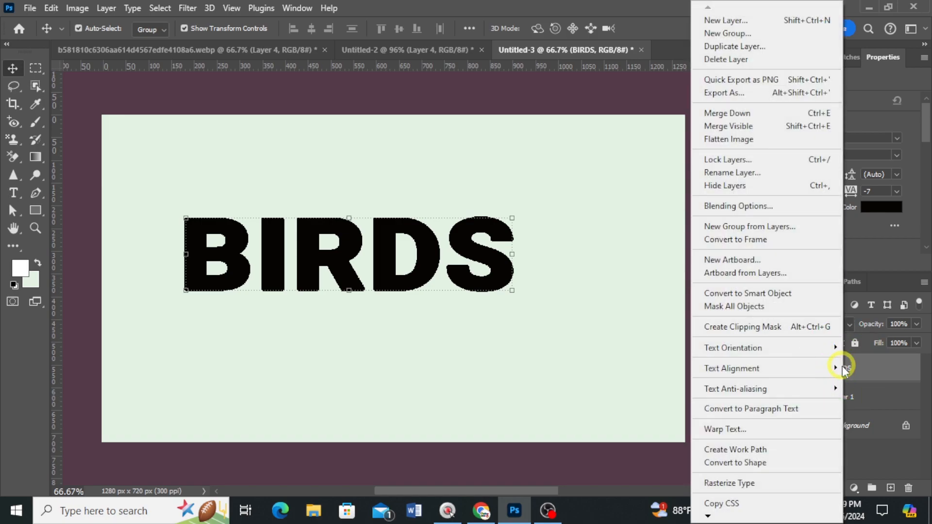
{"action": "left_click", "coordinate": [740, 47]}
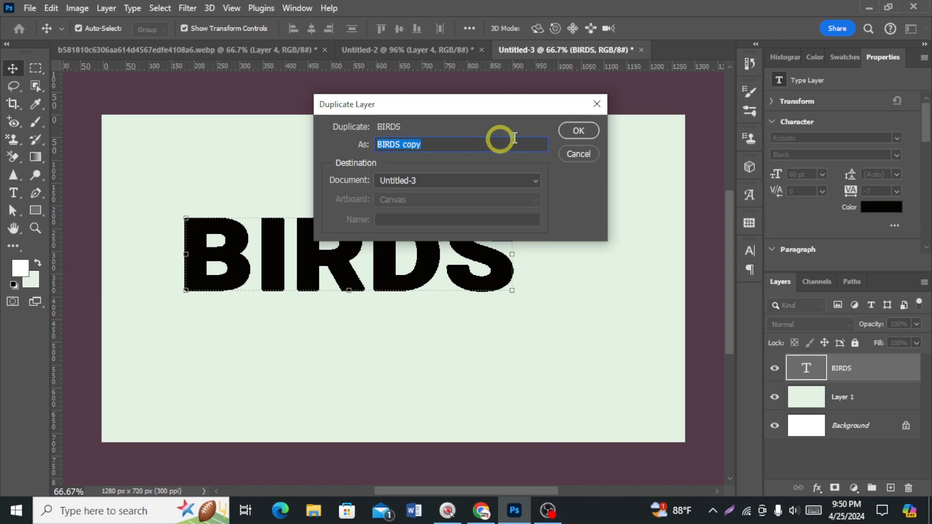
{"action": "left_click", "coordinate": [572, 132]}
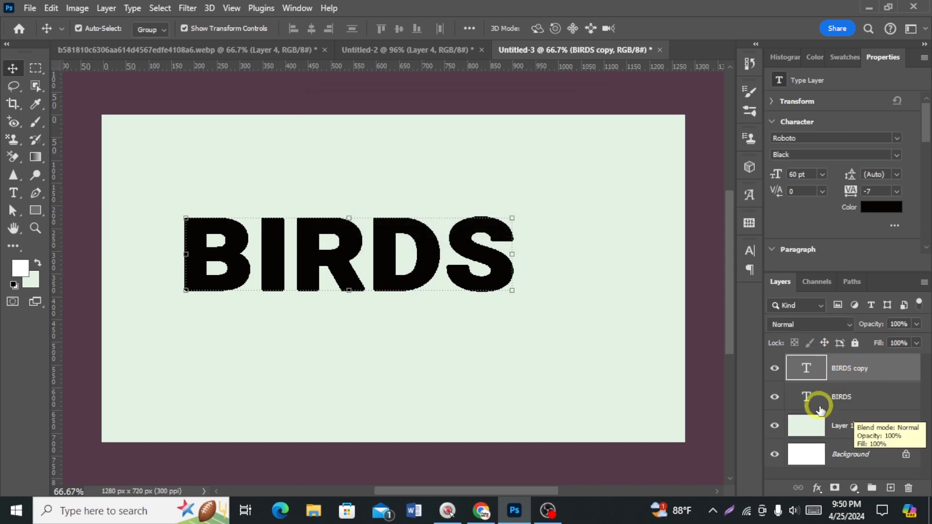
{"action": "left_click", "coordinate": [909, 403]}
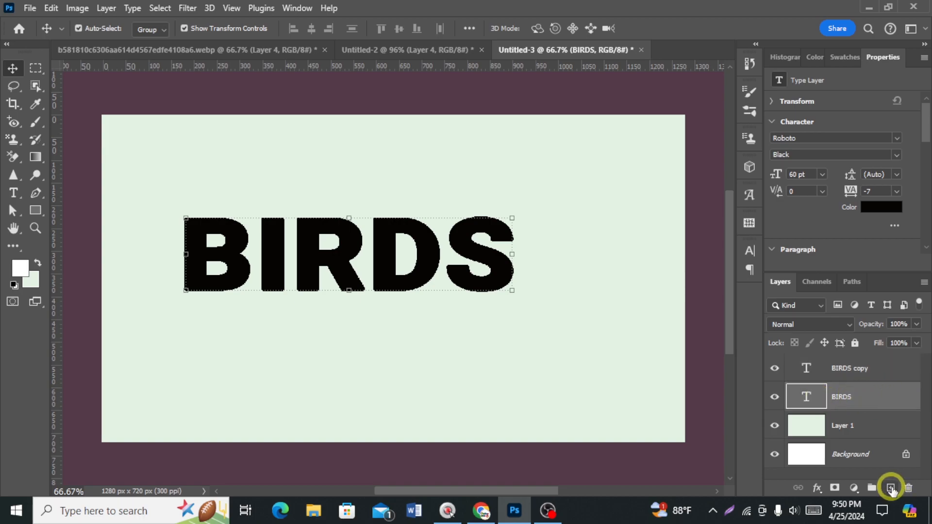
{"action": "left_click", "coordinate": [891, 488]}
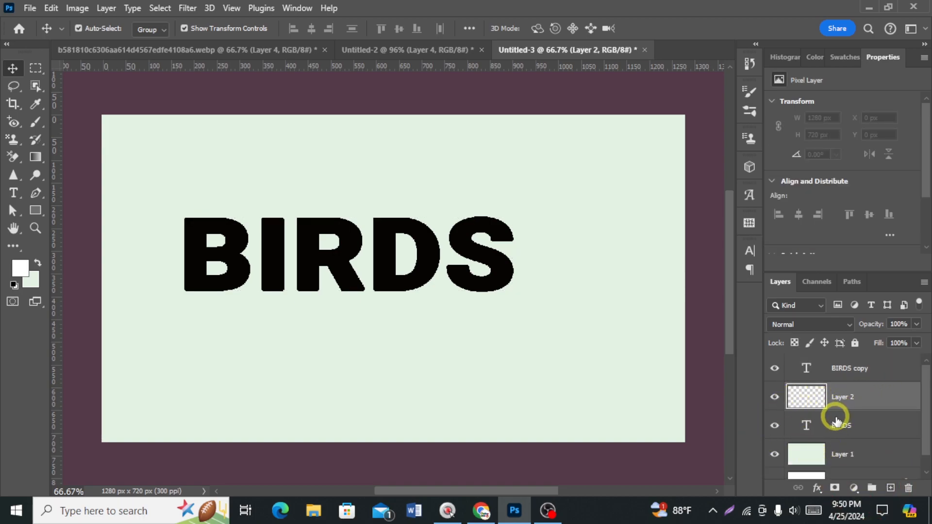
Step: Open the parrot photo b581810c6306aa614d4567edfe4108a6 from the Downloads folder
{"action": "left_click", "coordinate": [27, 9]}
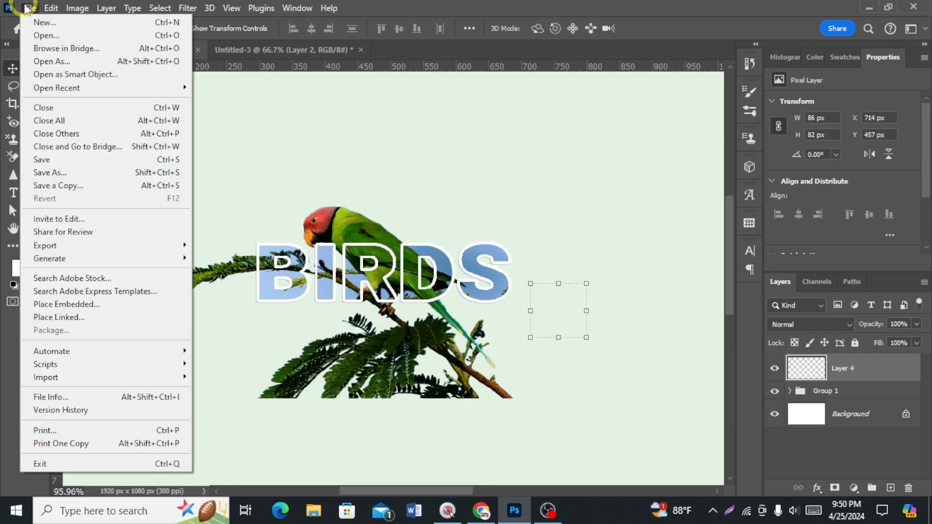
{"action": "left_click", "coordinate": [44, 33]}
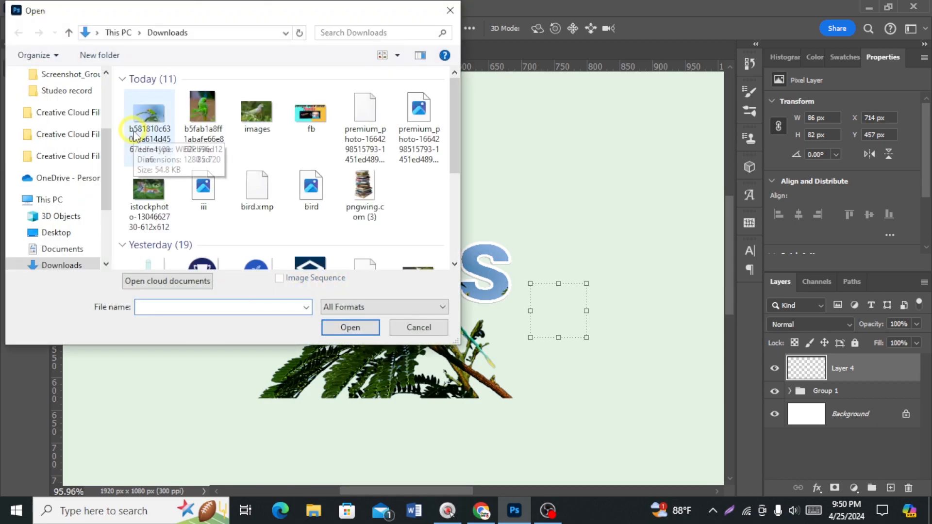
{"action": "left_click", "coordinate": [144, 127]}
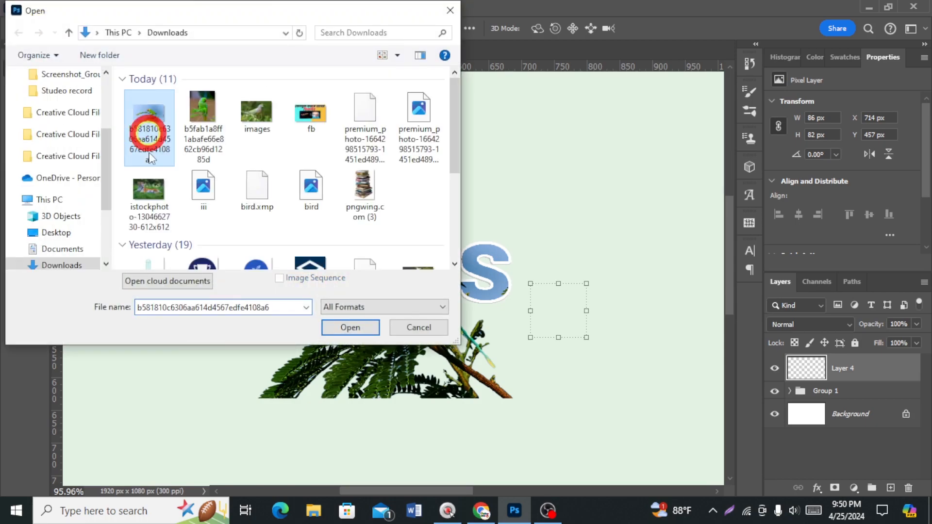
{"action": "left_click", "coordinate": [350, 328]}
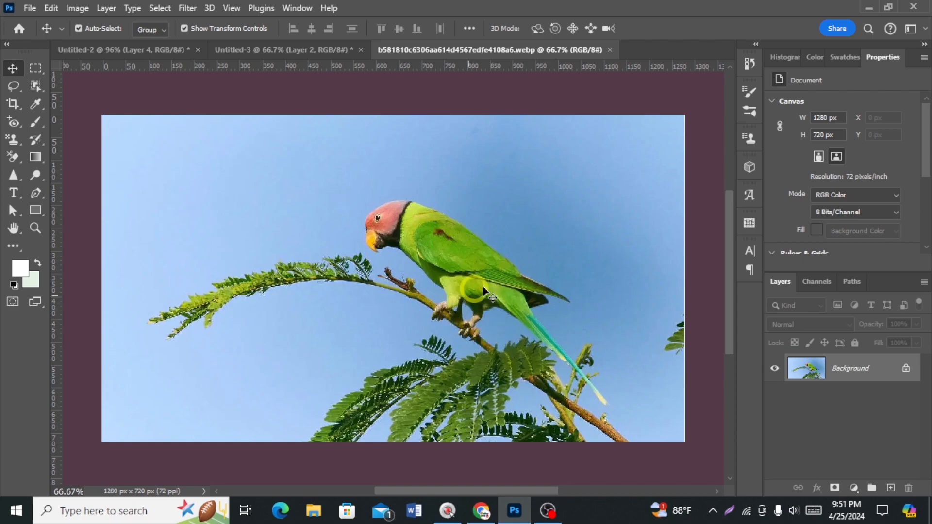
Step: Duplicate the parrot photo's Background layer and insert a white-filled layer between the original and the copy
{"action": "left_click_drag", "start_coordinate": [851, 372], "coordinate": [890, 488]}
{"action": "left_click", "coordinate": [869, 388]}
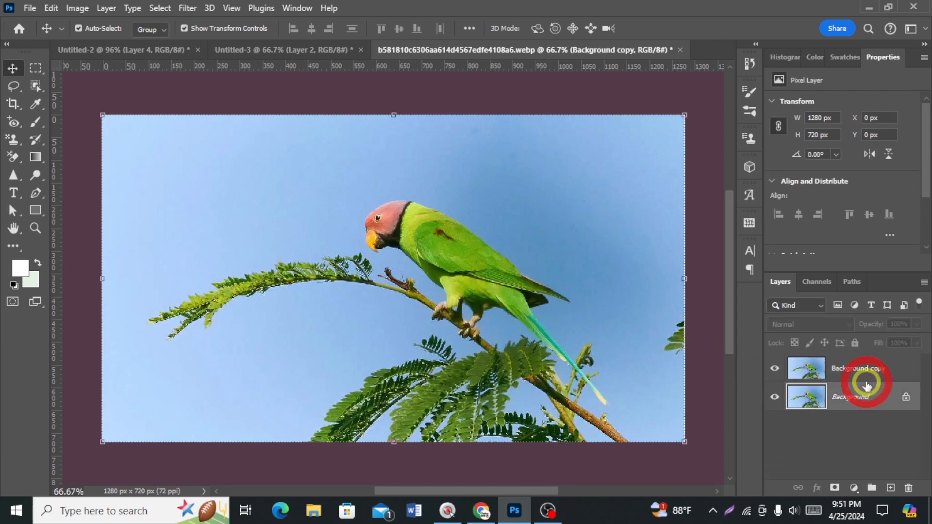
{"action": "left_click", "coordinate": [890, 489]}
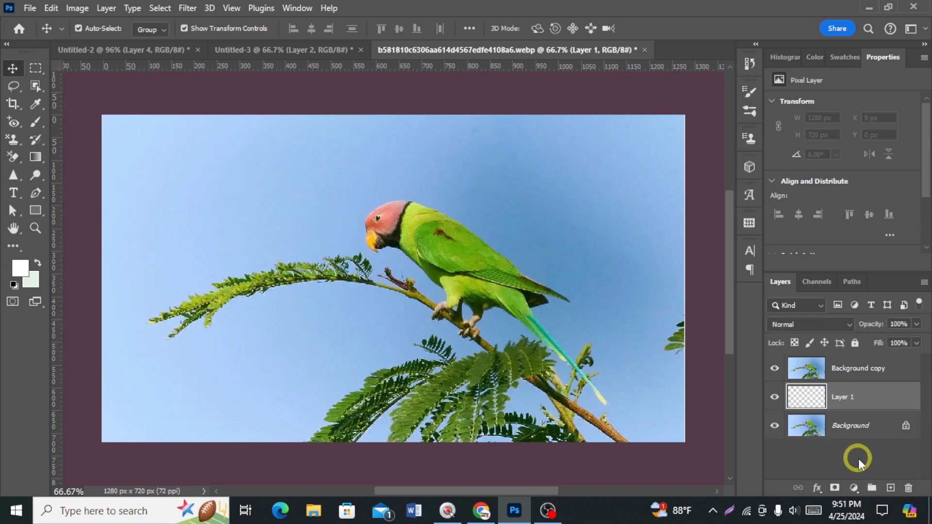
{"action": "key", "text": "alt+BackSpace"}
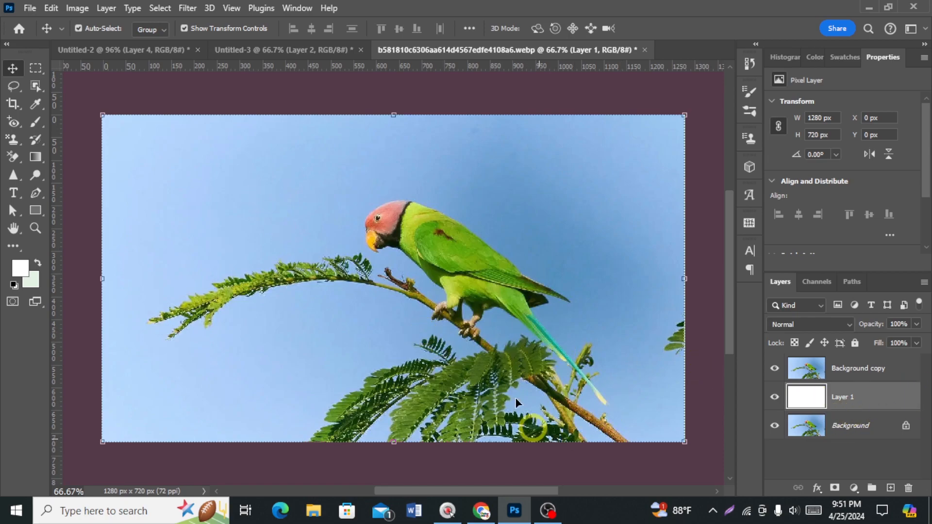
Step: Apply Levels to the Background copy layer, setting the midtone input to about 0.59 and lowering the white input level
{"action": "left_click", "coordinate": [573, 286]}
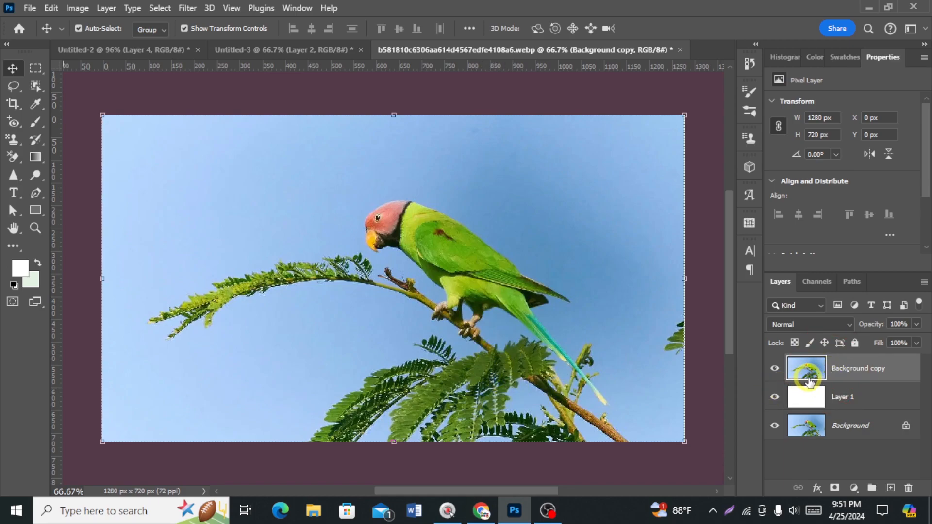
{"action": "key", "text": "ctrl+l"}
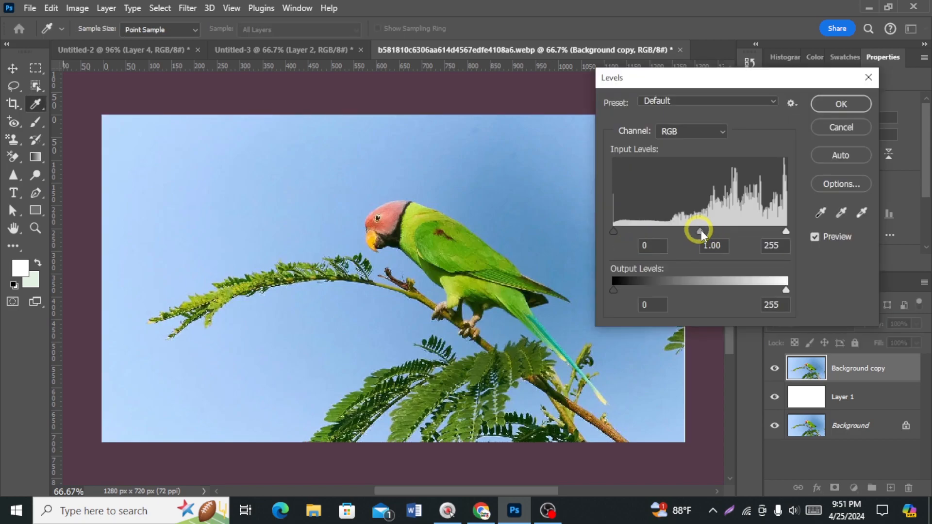
{"action": "left_click_drag", "start_coordinate": [701, 230], "coordinate": [728, 230]}
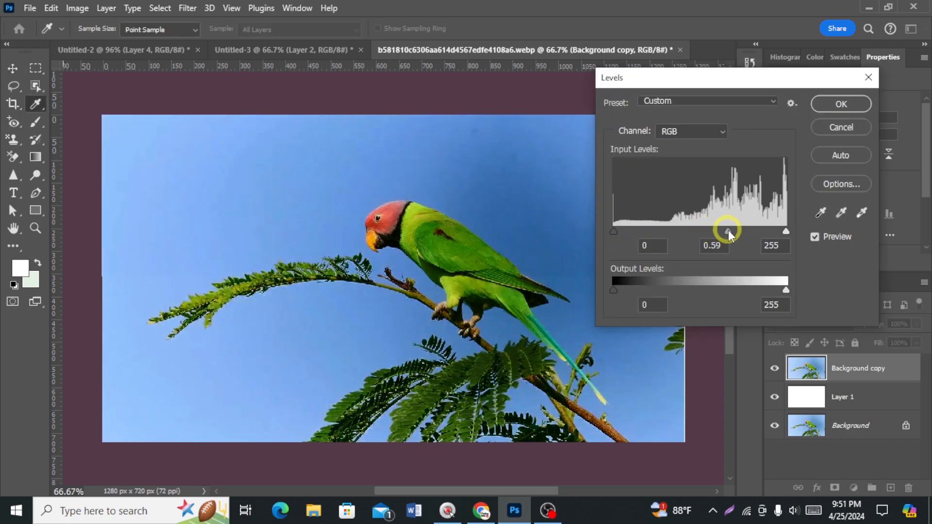
{"action": "left_click_drag", "start_coordinate": [785, 232], "coordinate": [724, 233]}
{"action": "left_click", "coordinate": [827, 105]}
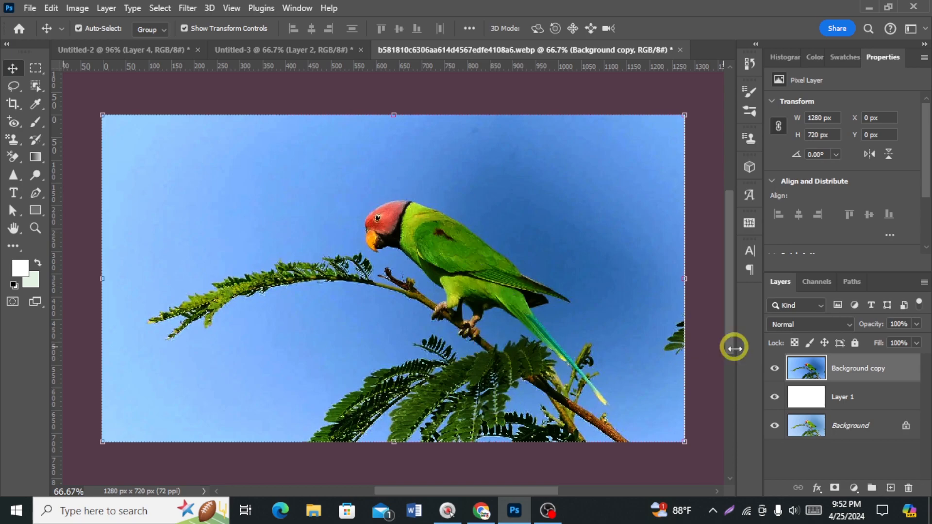
Step: Select the parrot and branch with the Object Selection Tool, using an area about 1196 x 672 px, and copy them to a new layer
{"action": "left_click", "coordinate": [36, 86]}
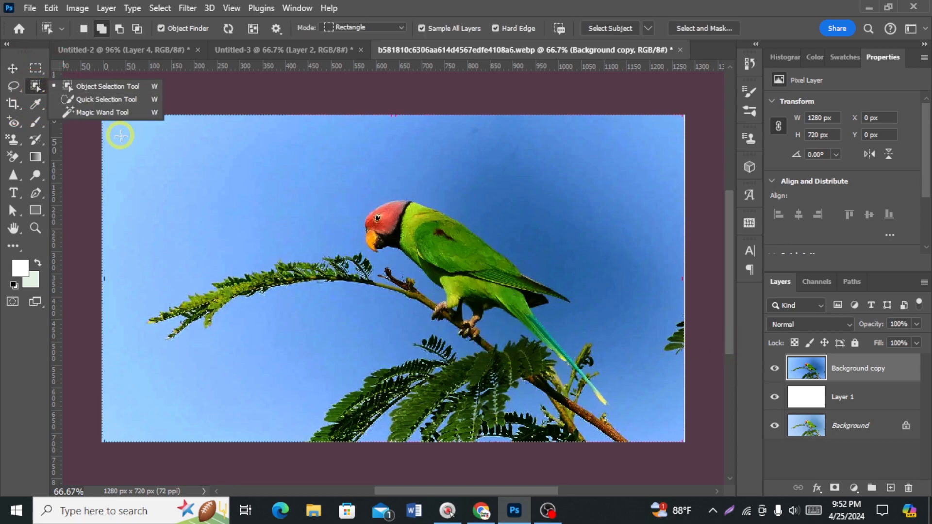
{"action": "left_click", "coordinate": [104, 88]}
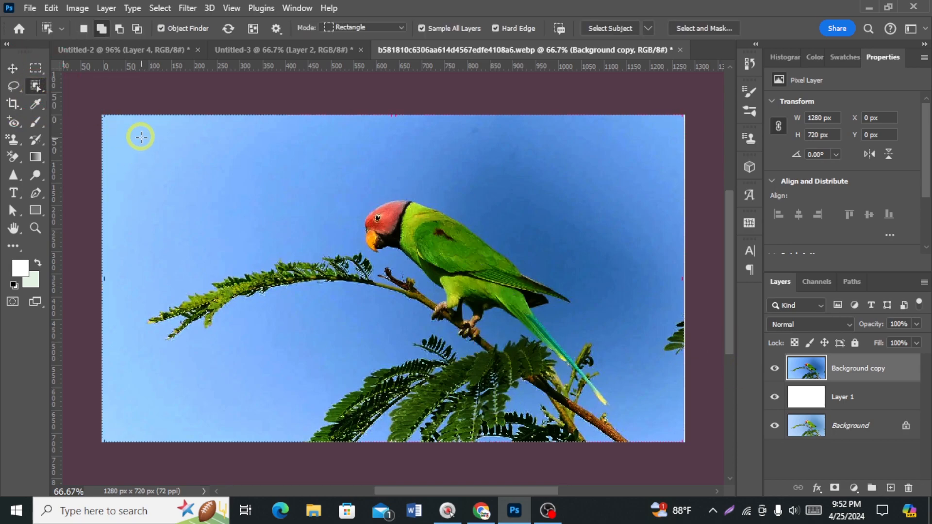
{"action": "left_click_drag", "start_coordinate": [140, 136], "coordinate": [696, 446]}
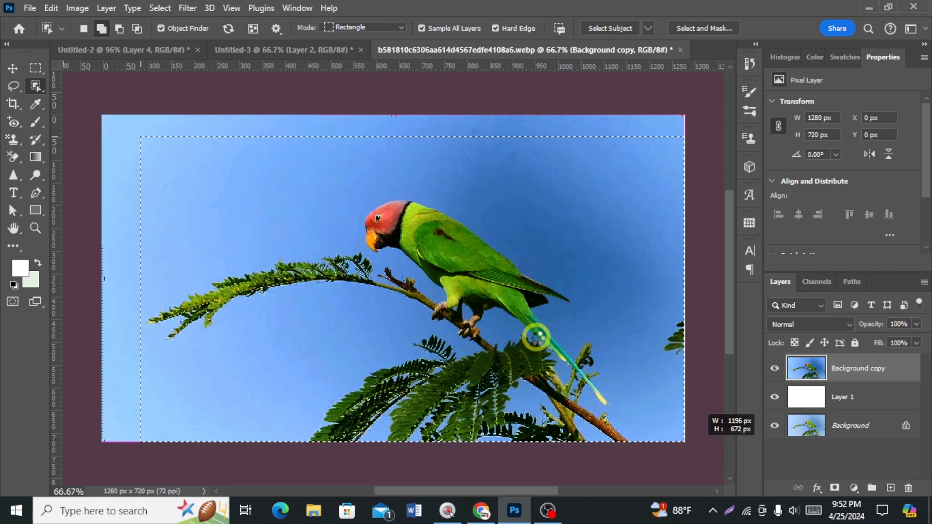
{"action": "key", "text": "ctrl+j"}
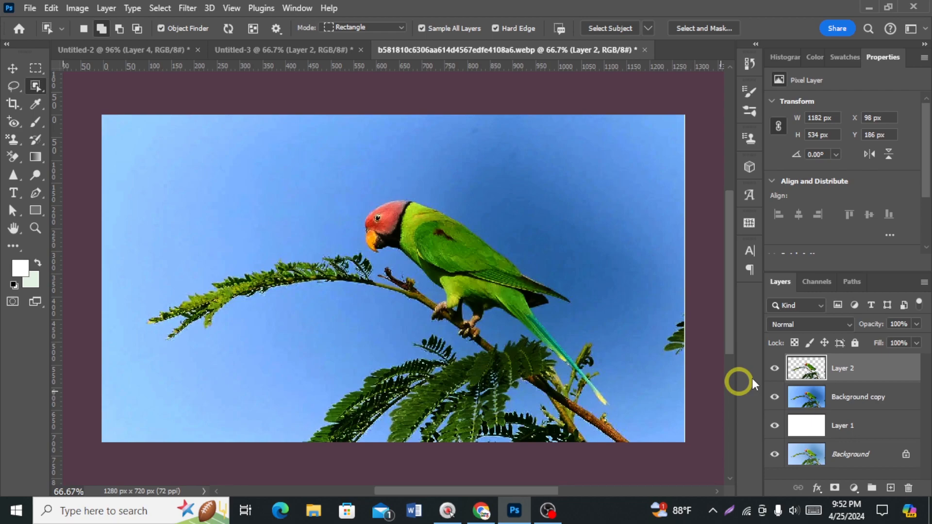
{"action": "left_click", "coordinate": [778, 369]}
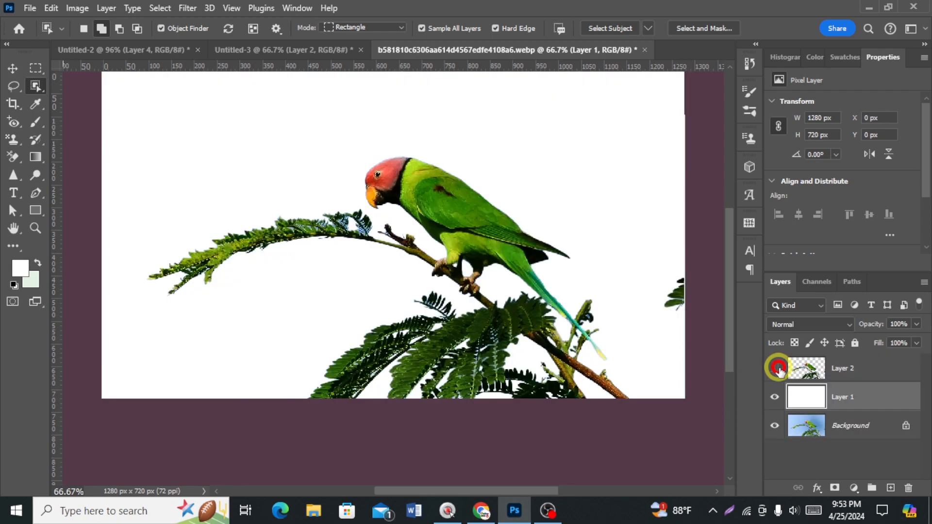
{"action": "left_click", "coordinate": [776, 369]}
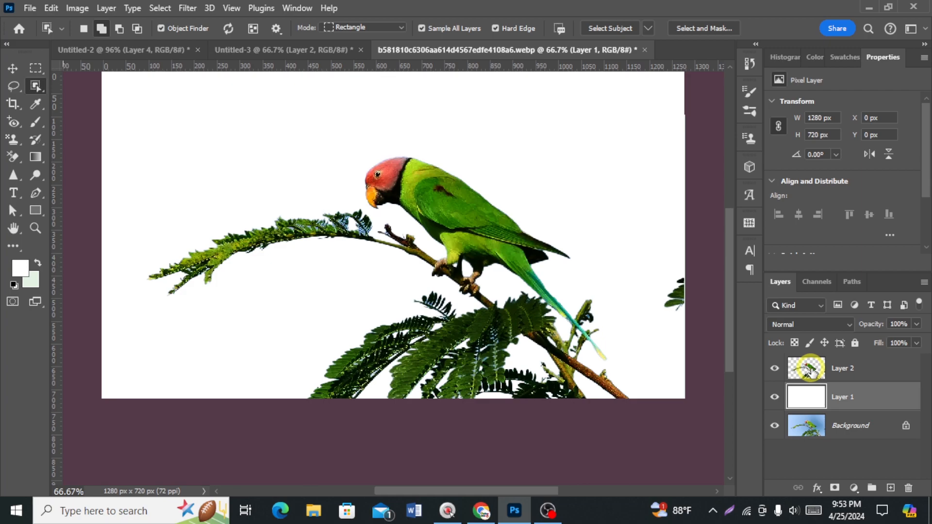
Step: Copy the cutout's outline area from the original Background to a new layer, place it above Layer 2 and compare both versions
{"action": "left_click", "coordinate": [820, 425]}
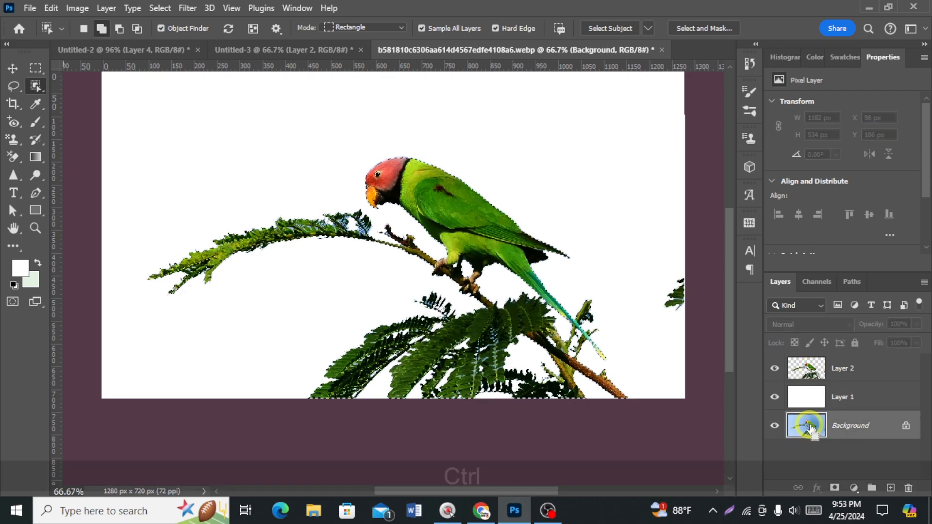
{"action": "key", "text": "ctrl+j"}
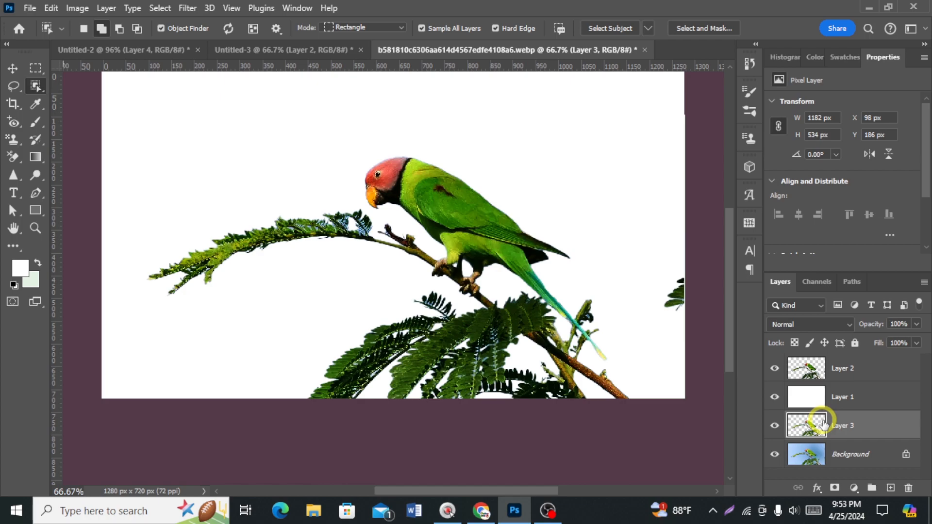
{"action": "left_click_drag", "start_coordinate": [824, 425], "coordinate": [776, 371]}
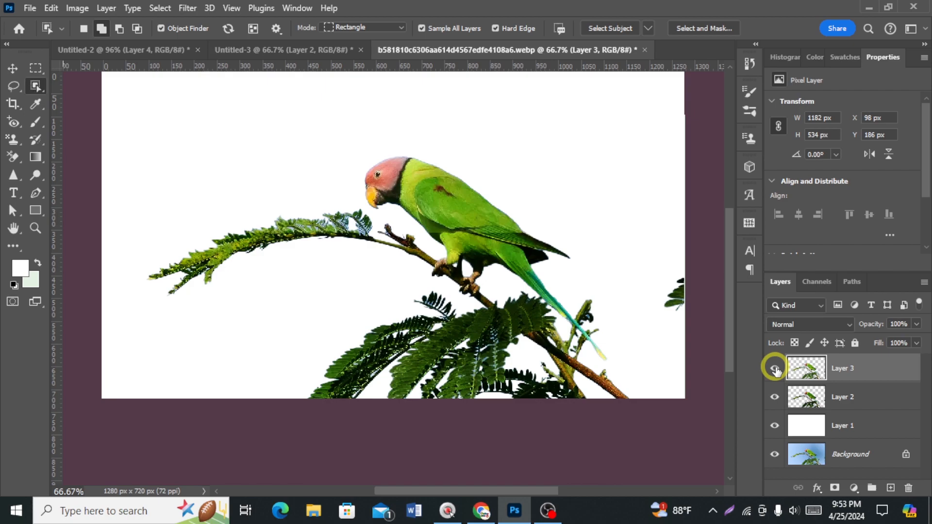
{"action": "left_click", "coordinate": [775, 368]}
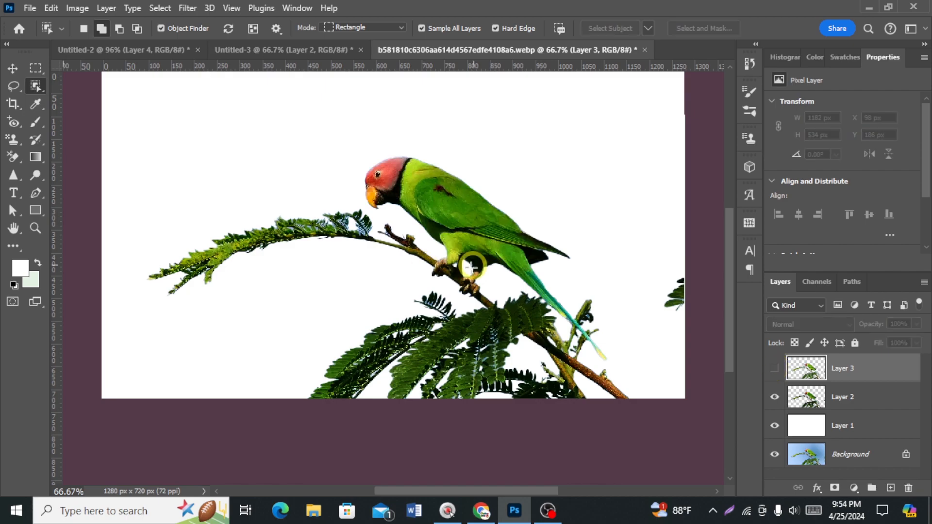
{"action": "left_click", "coordinate": [775, 372]}
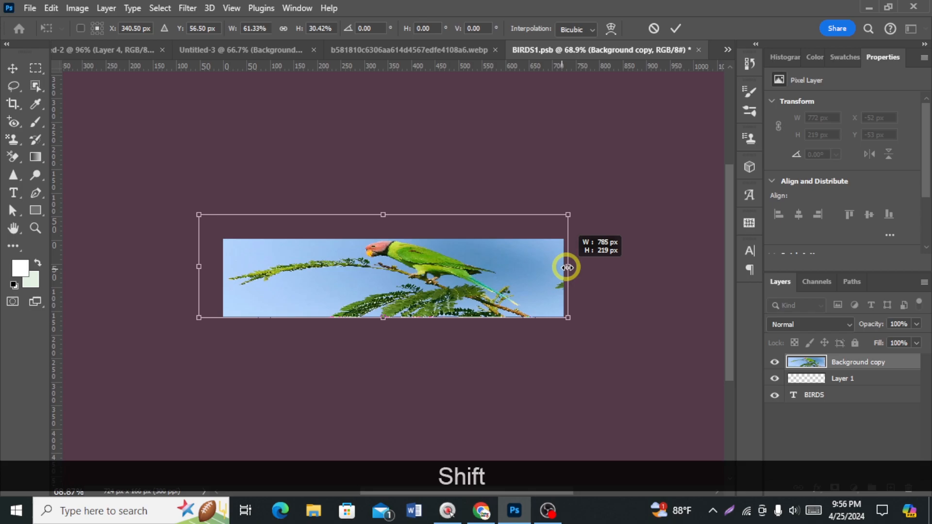
Step: In BIRDS1.psb, resize the parrot photo to about 785 x 219 px to cover the canvas and clip it to the BIRDS text
{"action": "key", "text": "Return"}
{"action": "left_click", "coordinate": [839, 370], "text": "alt"}
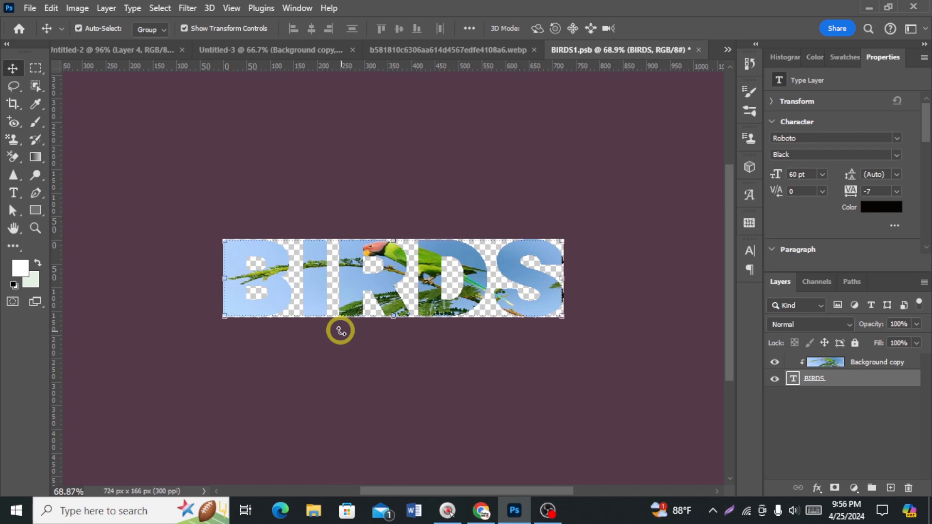
Step: Return to the Untitled-3 document and delete the full parrot photo layer, Background copy, above the BIRDS smart object
{"action": "left_click", "coordinate": [448, 50]}
{"action": "left_click_drag", "start_coordinate": [390, 91], "coordinate": [507, 275]}
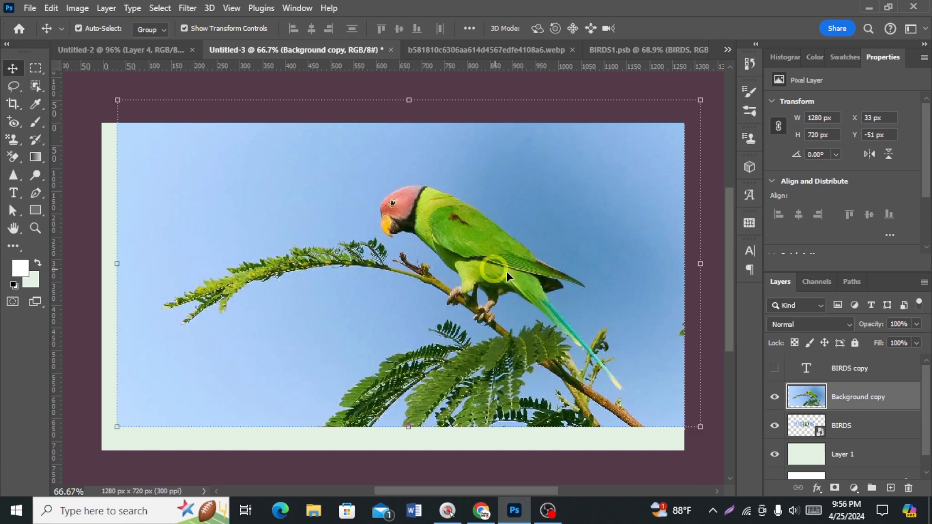
{"action": "left_click", "coordinate": [774, 397]}
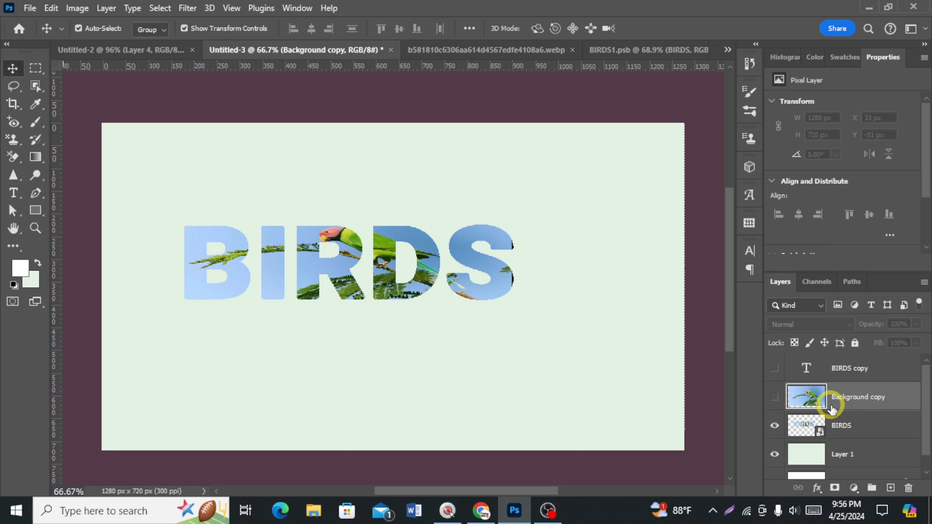
{"action": "key", "text": "Delete"}
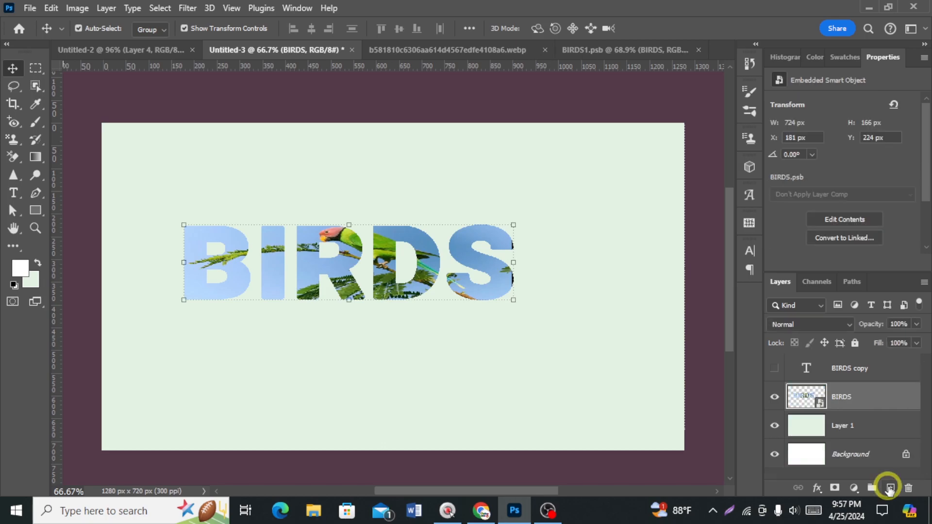
Step: Copy the parrot cutout from the webp image into Untitled-3 above a new layer and scale it down over the BIRDS letters
{"action": "left_click", "coordinate": [889, 488]}
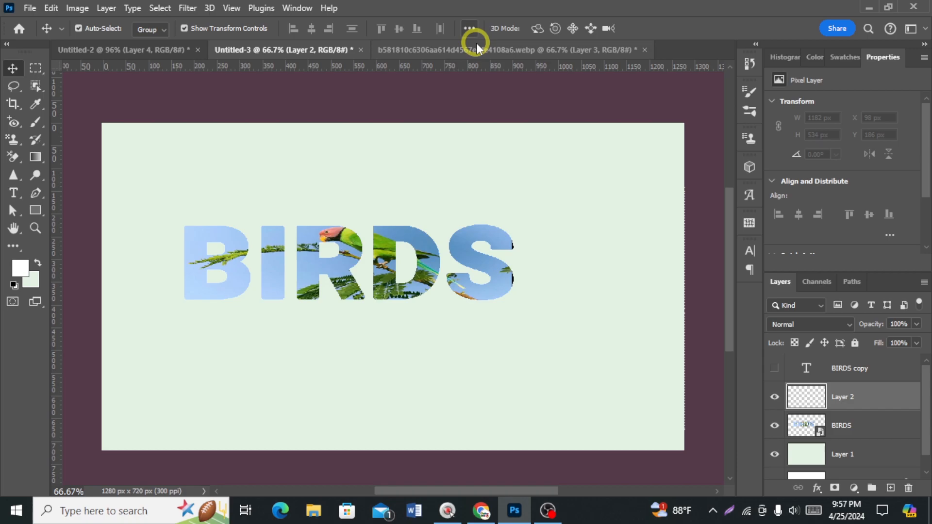
{"action": "left_click_drag", "start_coordinate": [476, 43], "coordinate": [506, 338]}
{"action": "scroll", "coordinate": [628, 397], "scroll_direction": "down", "scroll_amount": 1}
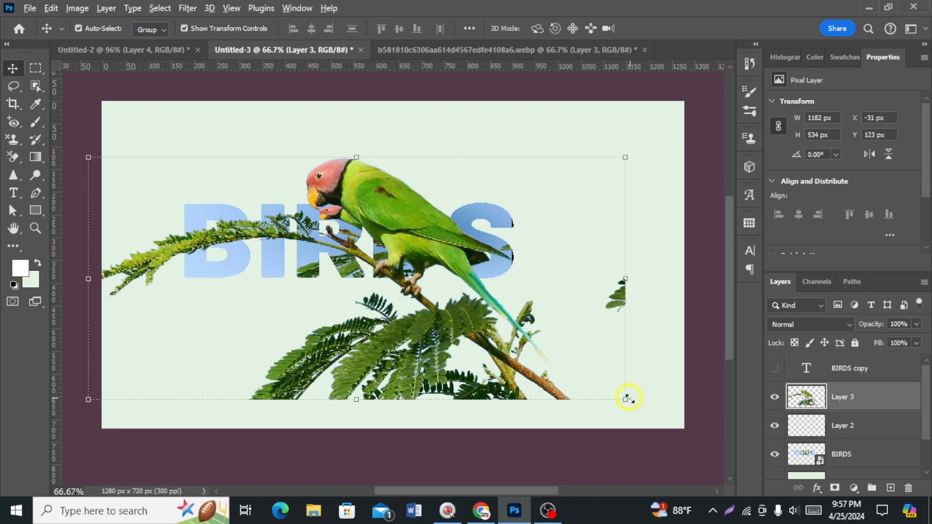
{"action": "left_click_drag", "start_coordinate": [628, 398], "coordinate": [529, 302]}
{"action": "key", "text": "Return"}
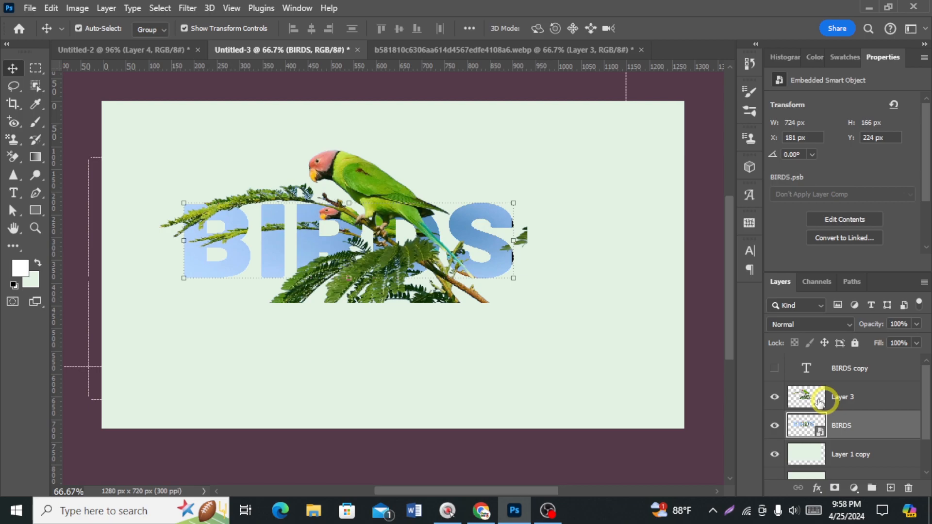
Step: Show the BIRDS copy text layer and set its fill to 0%, keeping the BIRDS smart object's fill at 100%
{"action": "left_click", "coordinate": [774, 368]}
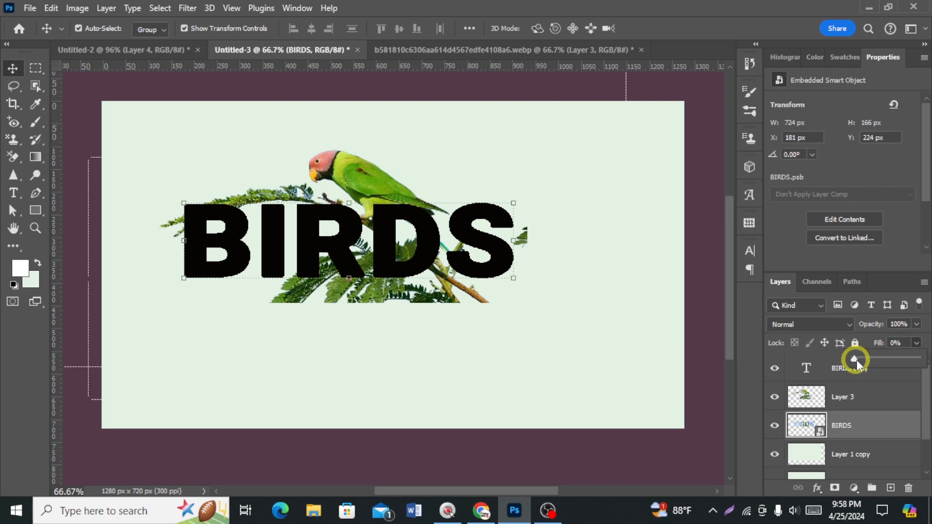
{"action": "left_click", "coordinate": [852, 421]}
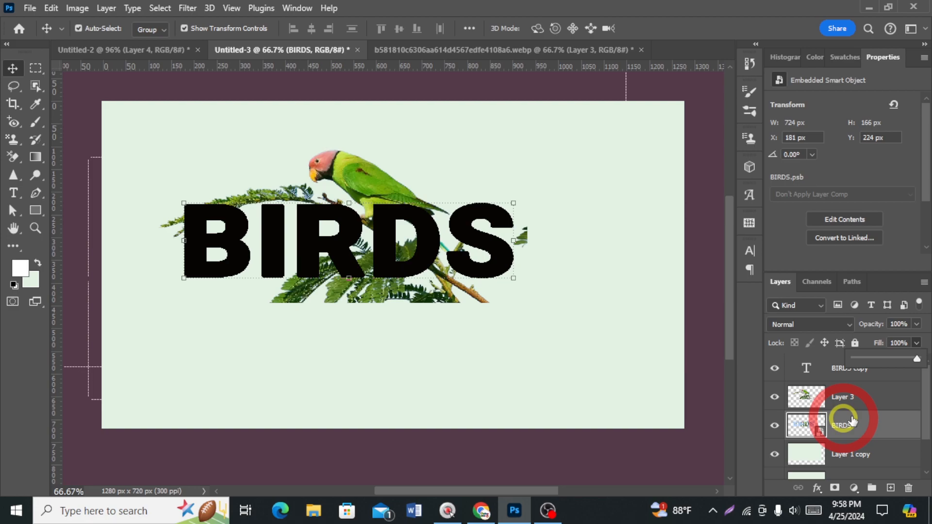
{"action": "left_click", "coordinate": [841, 384]}
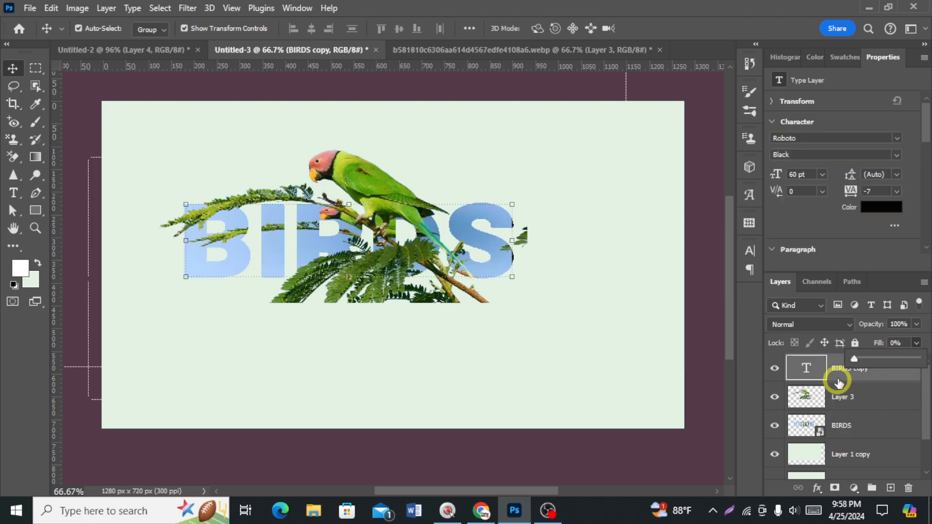
Step: Add a white 7 px stroke to the BIRDS copy layer, positioned at the center with Screen blending
{"action": "right_click", "coordinate": [839, 383]}
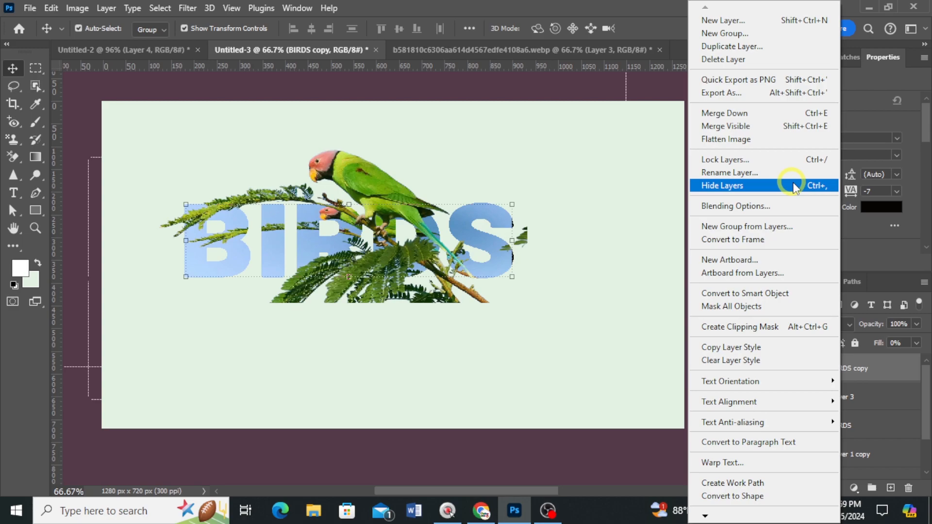
{"action": "left_click", "coordinate": [736, 206]}
{"action": "left_click", "coordinate": [487, 198]}
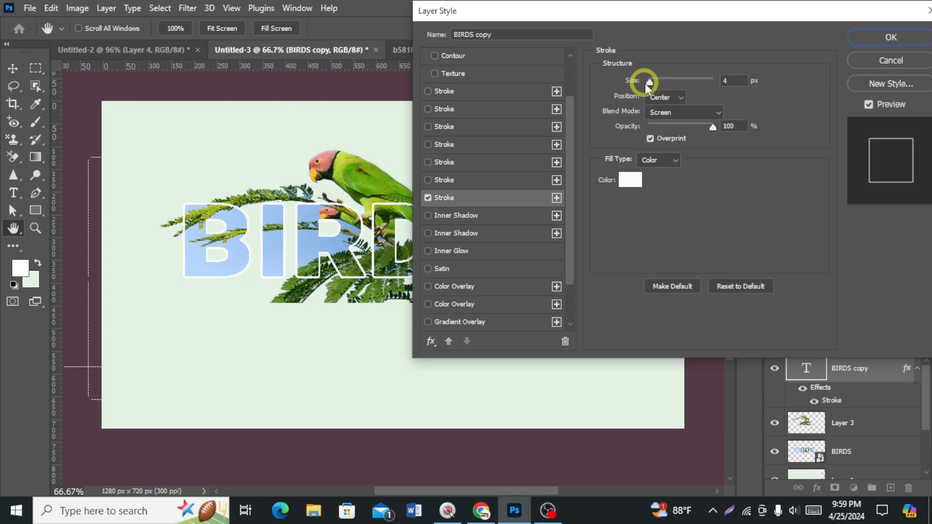
{"action": "left_click_drag", "start_coordinate": [645, 83], "coordinate": [648, 83]}
{"action": "left_click_drag", "start_coordinate": [835, 18], "coordinate": [874, 298]}
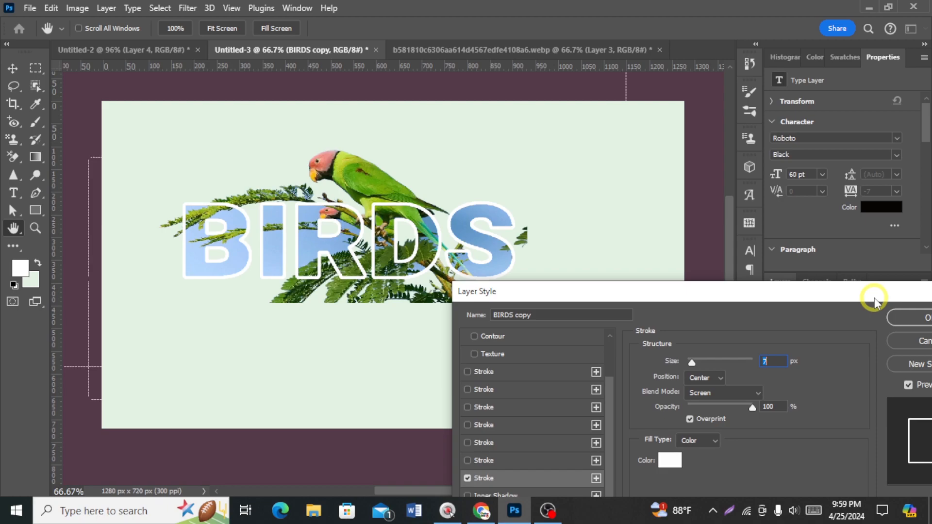
{"action": "key", "text": "Return"}
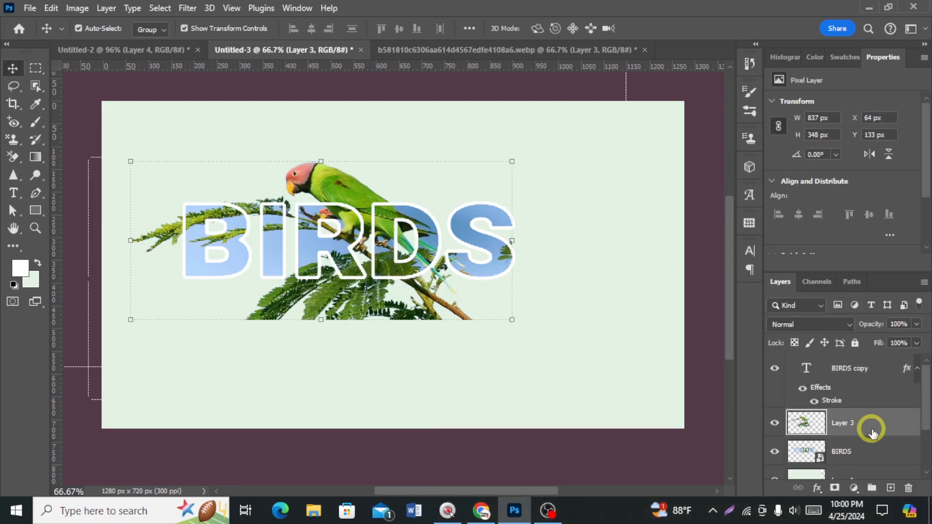
Step: Add a drop shadow to the BIRDS copy layer with an angle of -48° and a distance of 5 px
{"action": "scroll", "coordinate": [871, 433], "scroll_direction": "down", "scroll_amount": 3}
{"action": "scroll", "coordinate": [871, 434], "scroll_direction": "up", "scroll_amount": 3}
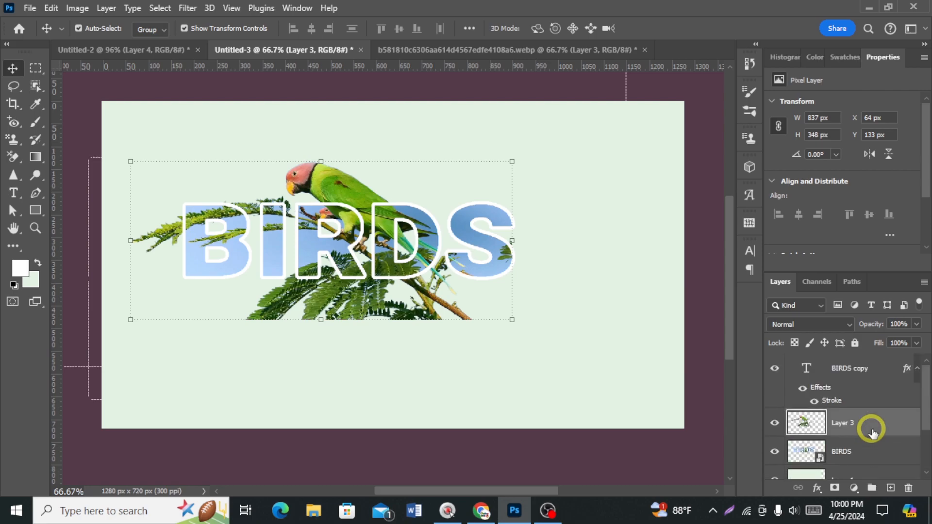
{"action": "left_click", "coordinate": [853, 370]}
{"action": "right_click", "coordinate": [853, 370]}
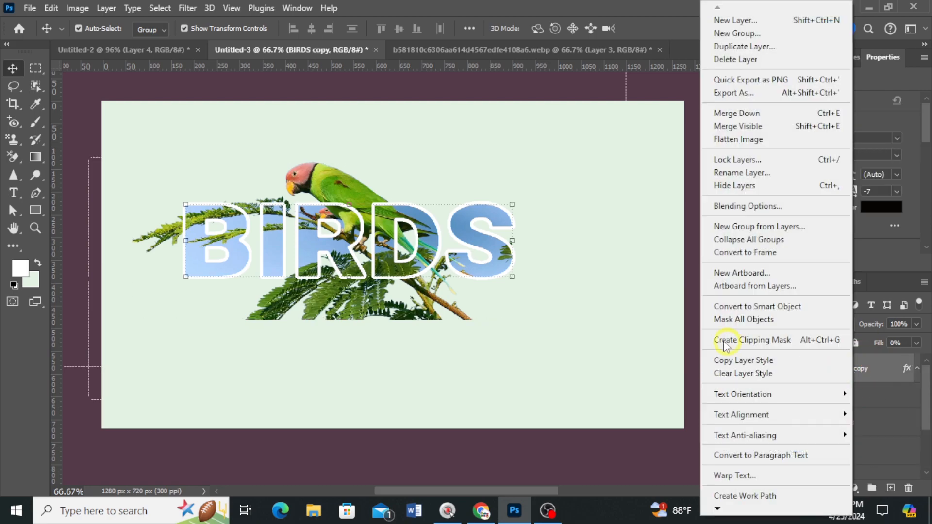
{"action": "left_click", "coordinate": [758, 207]}
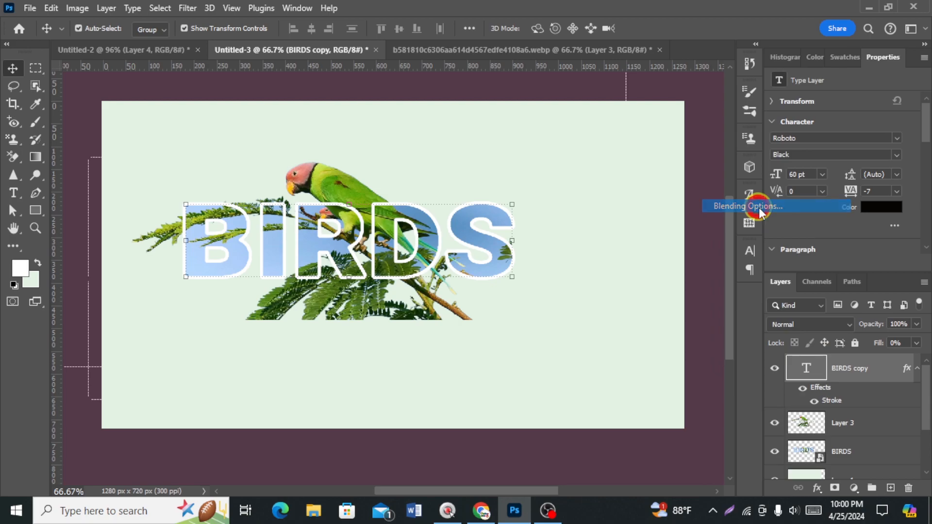
{"action": "scroll", "coordinate": [442, 420], "scroll_direction": "down", "scroll_amount": 3}
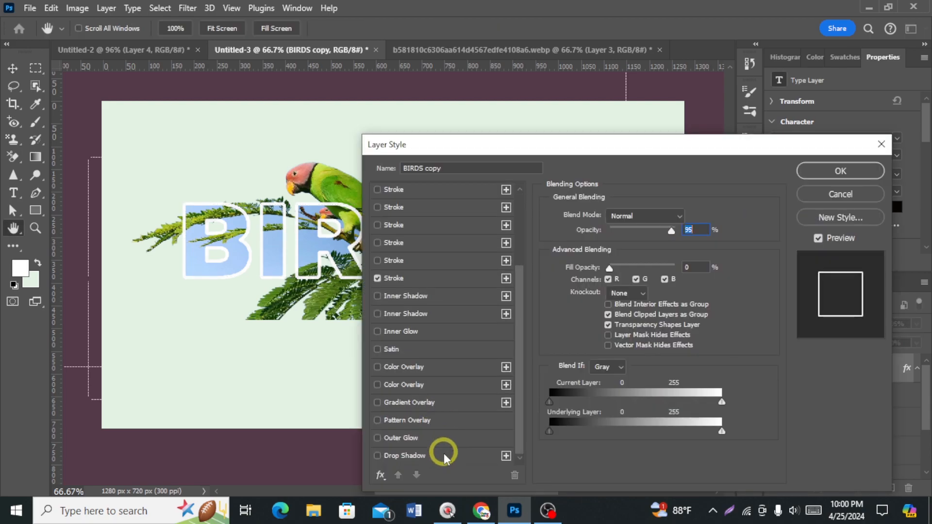
{"action": "left_click", "coordinate": [443, 455]}
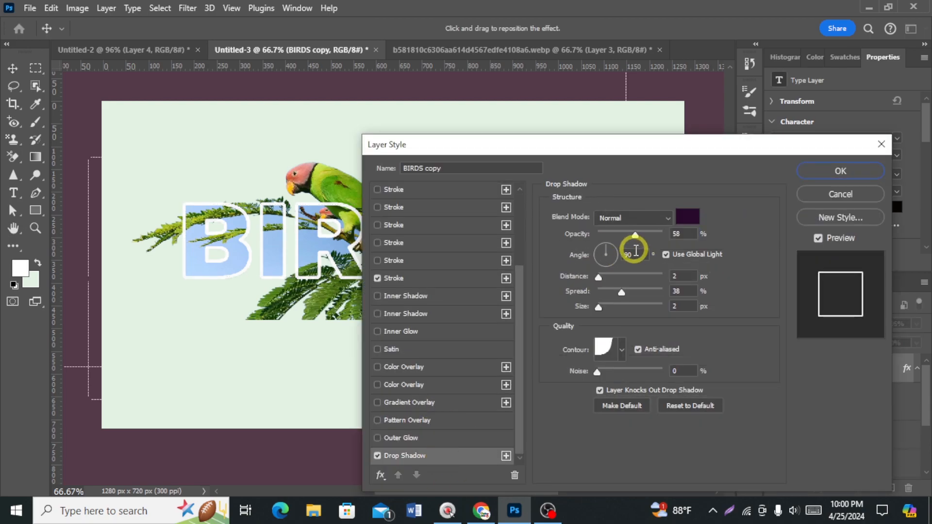
{"action": "left_click", "coordinate": [609, 257]}
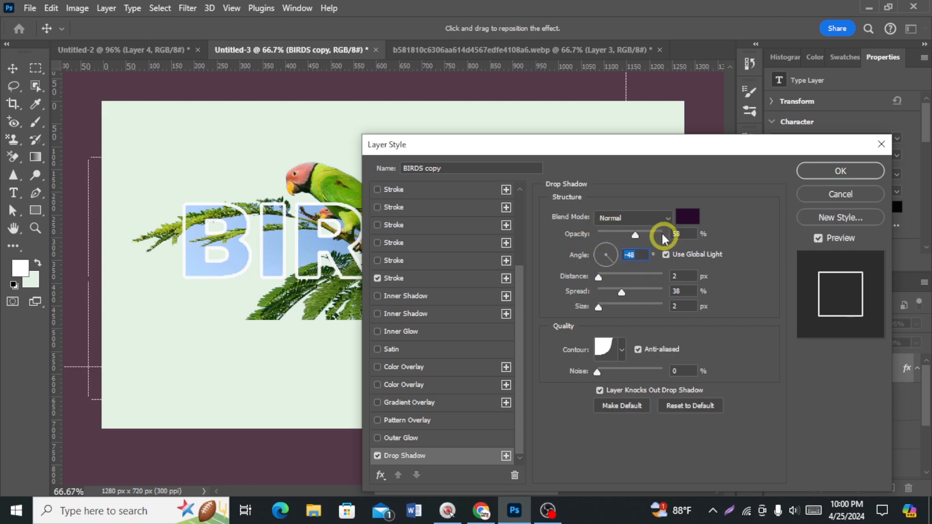
{"action": "left_click_drag", "start_coordinate": [598, 276], "coordinate": [602, 281]}
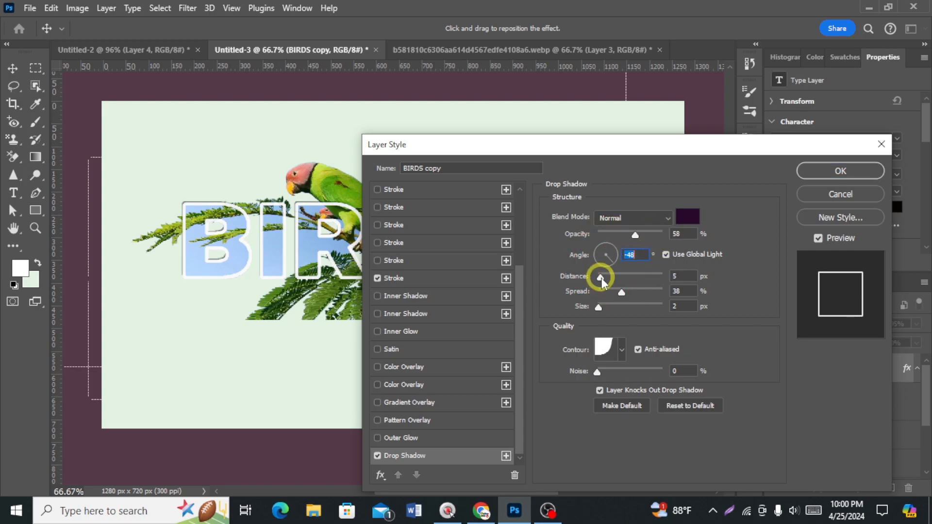
{"action": "left_click", "coordinate": [840, 171]}
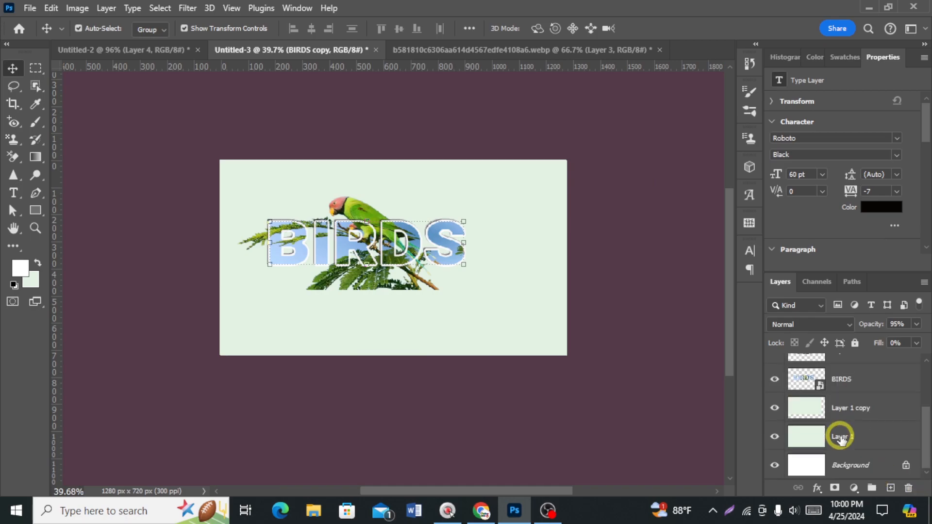
Step: Group all layers from Layer 1 copy up to BIRDS copy, leaving Layer 1 and Background outside
{"action": "left_click", "coordinate": [858, 429]}
{"action": "left_click", "coordinate": [855, 408]}
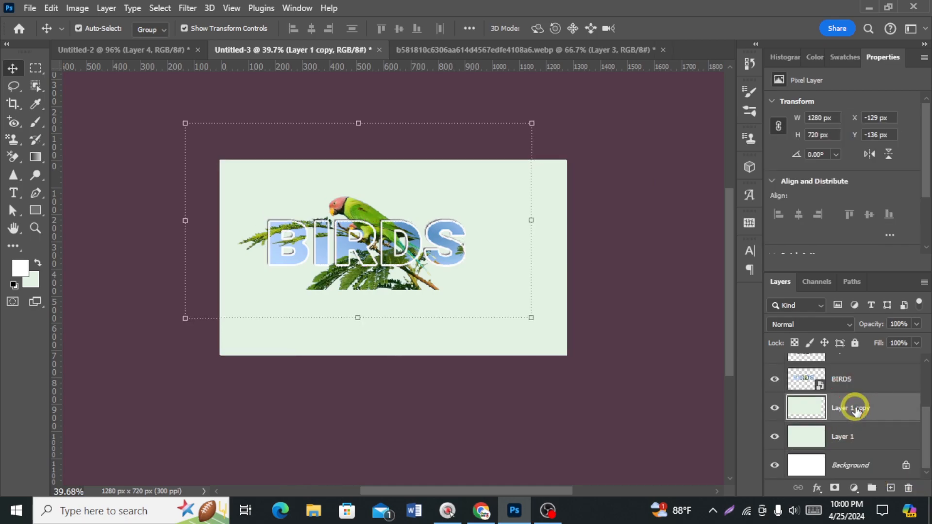
{"action": "scroll", "coordinate": [855, 408], "scroll_direction": "up", "scroll_amount": 3}
{"action": "scroll", "coordinate": [844, 383], "scroll_direction": "down", "scroll_amount": 3}
{"action": "left_click", "coordinate": [841, 379], "text": "ctrl"}
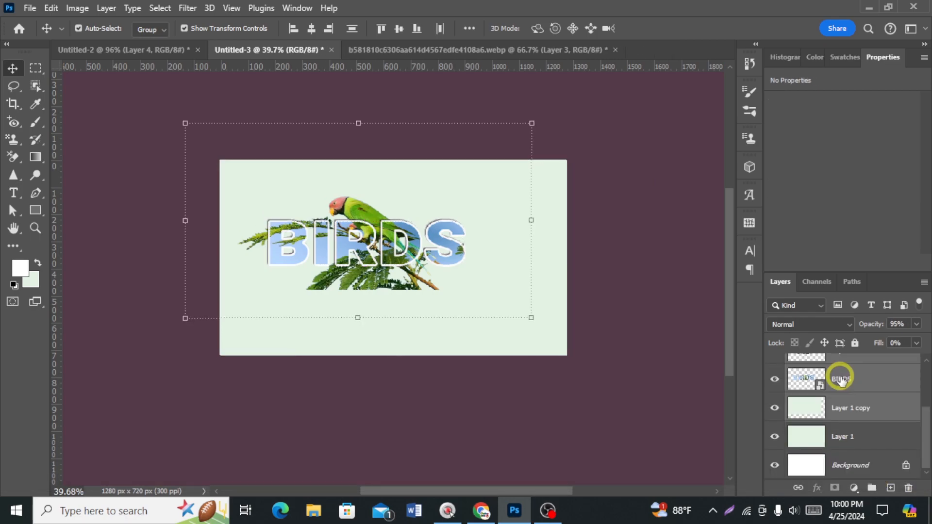
{"action": "key", "text": "ctrl+g"}
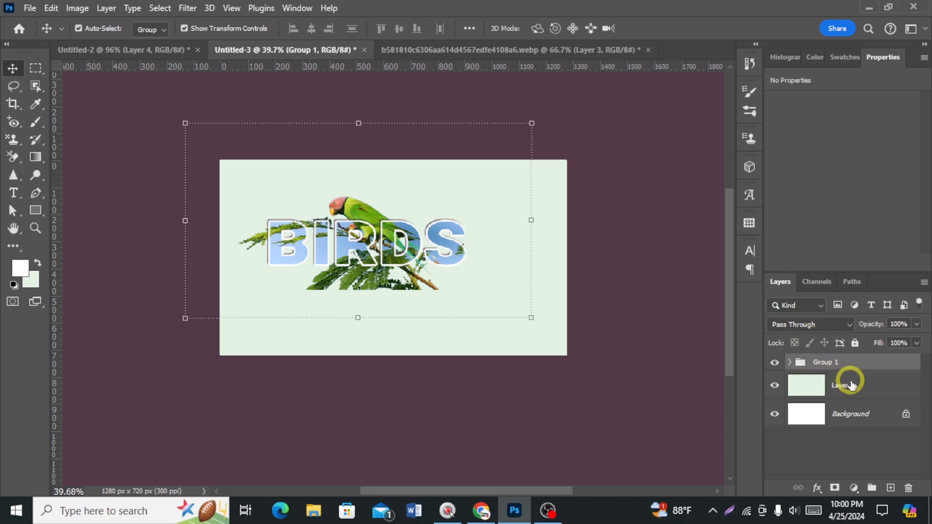
Step: Align Group 1 with Layer 1 and the Background on their horizontal and vertical centers, and select only Layer 1
{"action": "left_click", "coordinate": [851, 387], "text": "ctrl"}
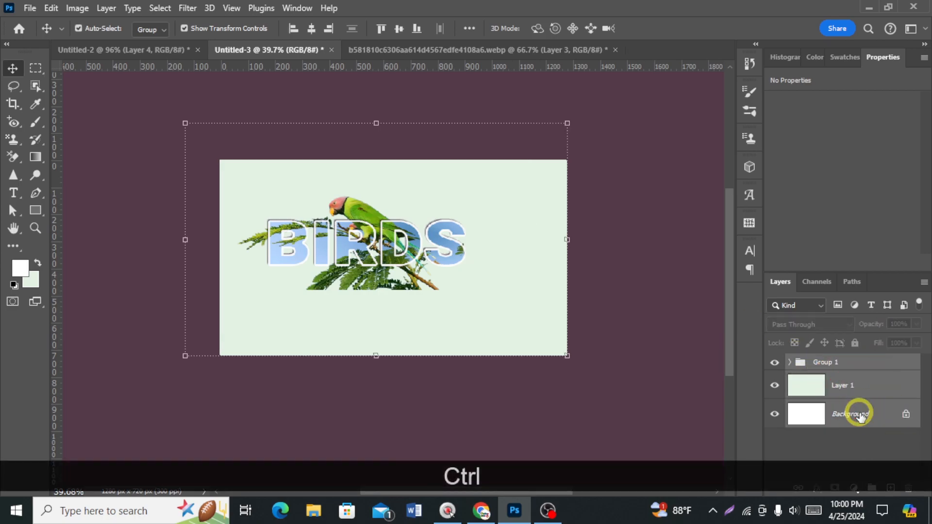
{"action": "left_click", "coordinate": [312, 29]}
{"action": "left_click", "coordinate": [398, 29]}
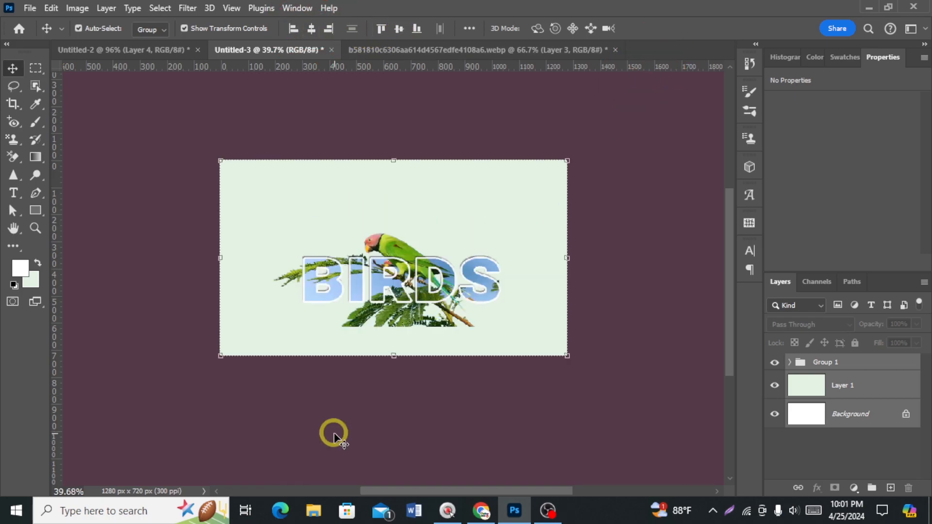
{"action": "left_click", "coordinate": [843, 408]}
{"action": "left_click", "coordinate": [837, 389]}
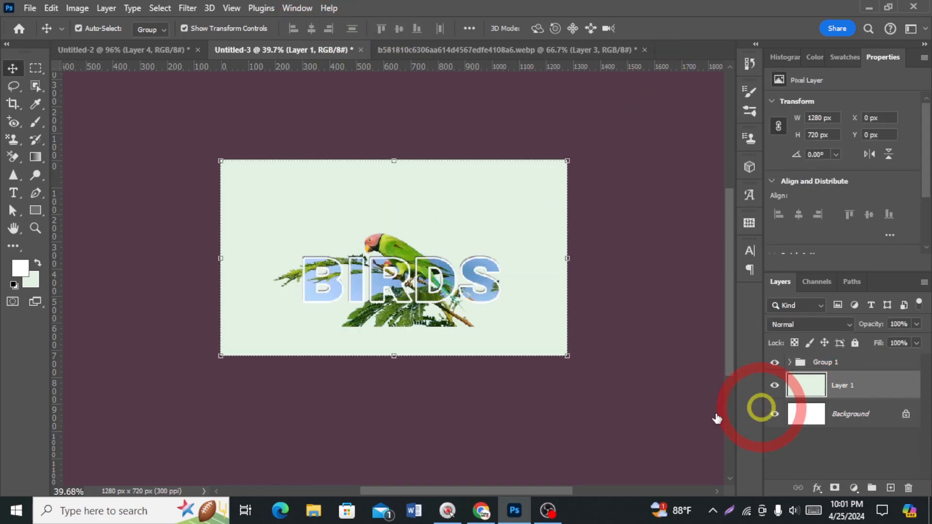
{"action": "scroll", "coordinate": [410, 379], "scroll_direction": "up", "scroll_amount": 3}
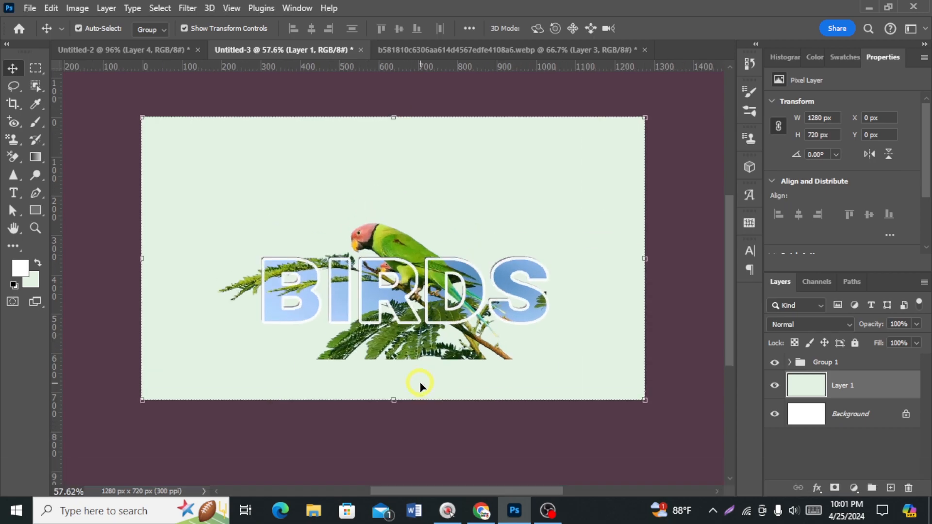